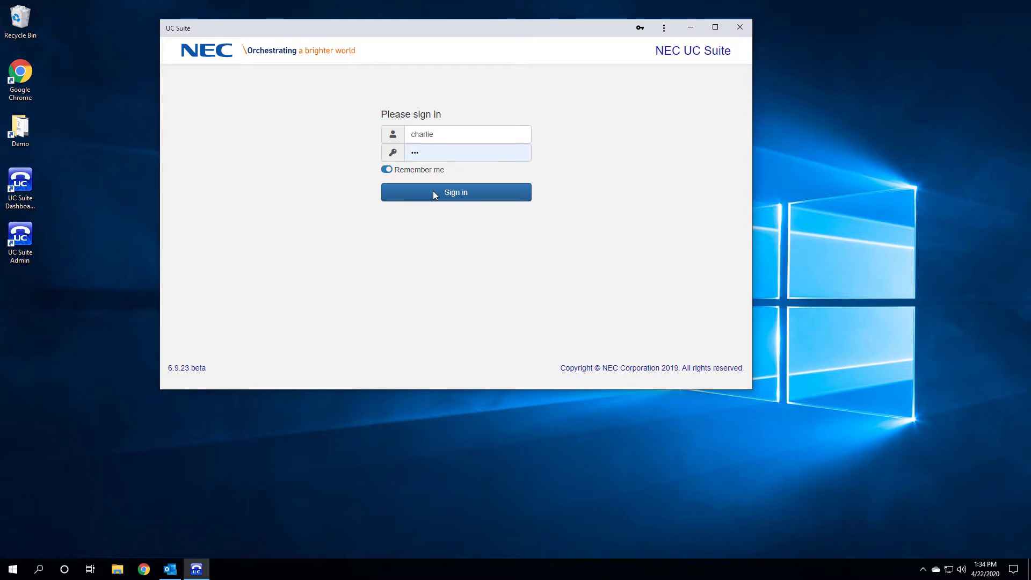
- Sign in to the UC Suite account with the entered username and password
left_click(434, 193)
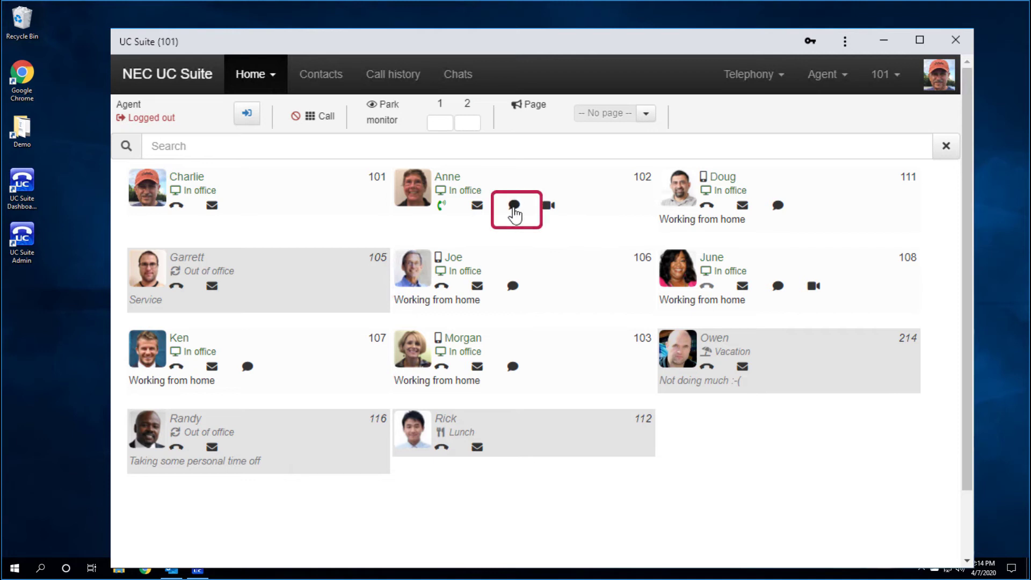
- Send extension 102 a chat saying their largest customer is on the phone
left_click(515, 206)
type("Your largest customer is on the phone and wants to speak to you.")
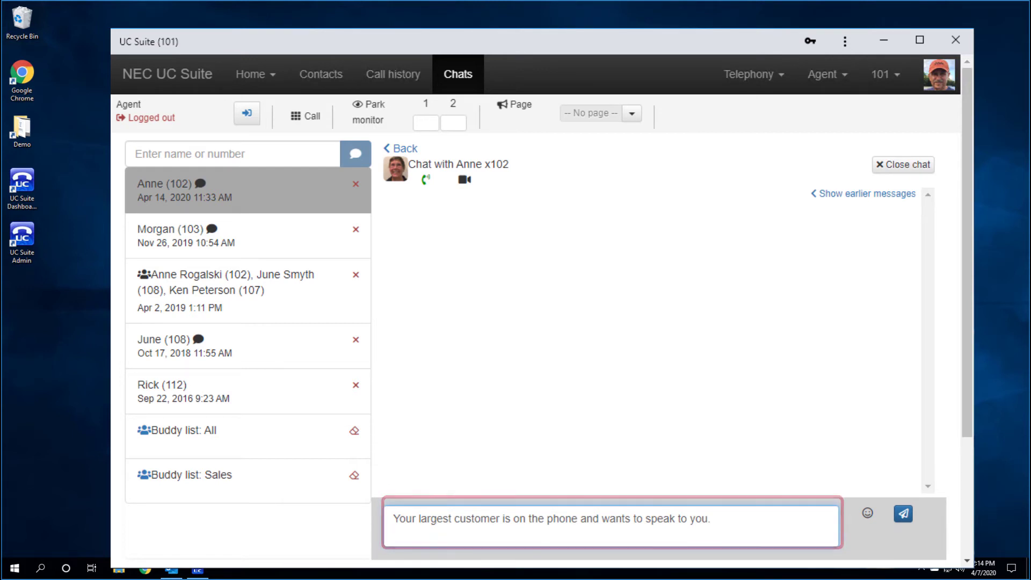
key("Return")
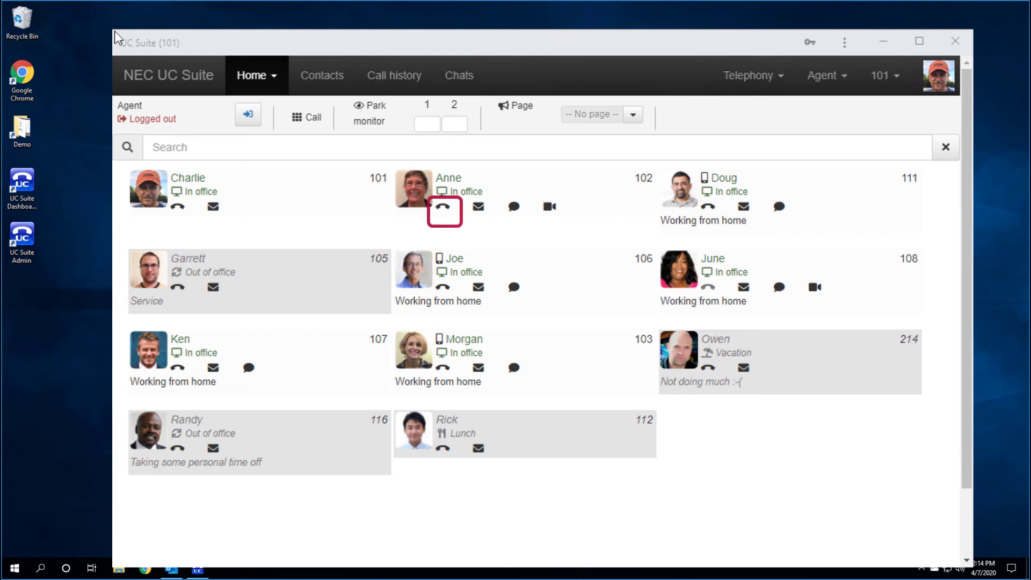
left_click(443, 208)
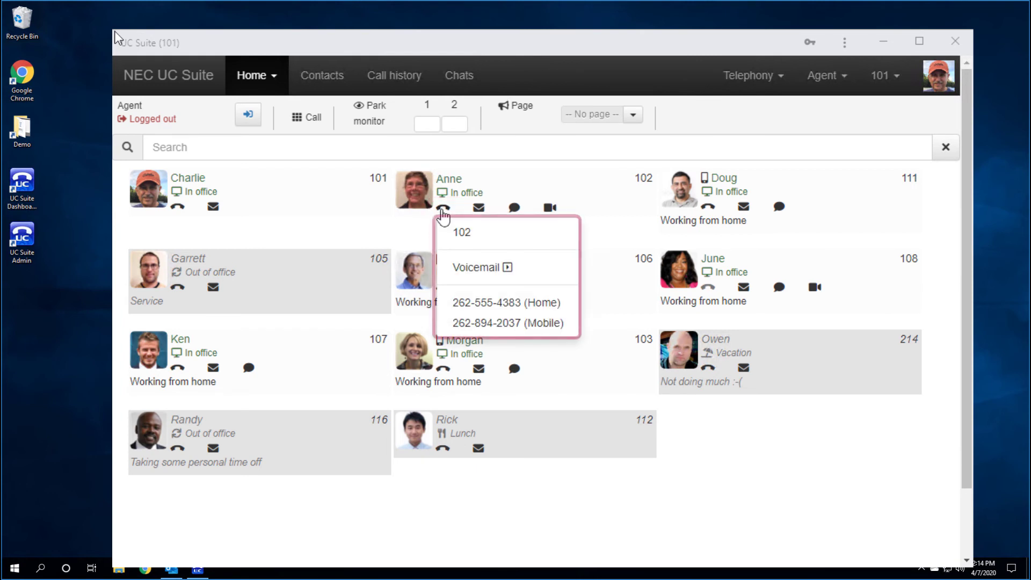